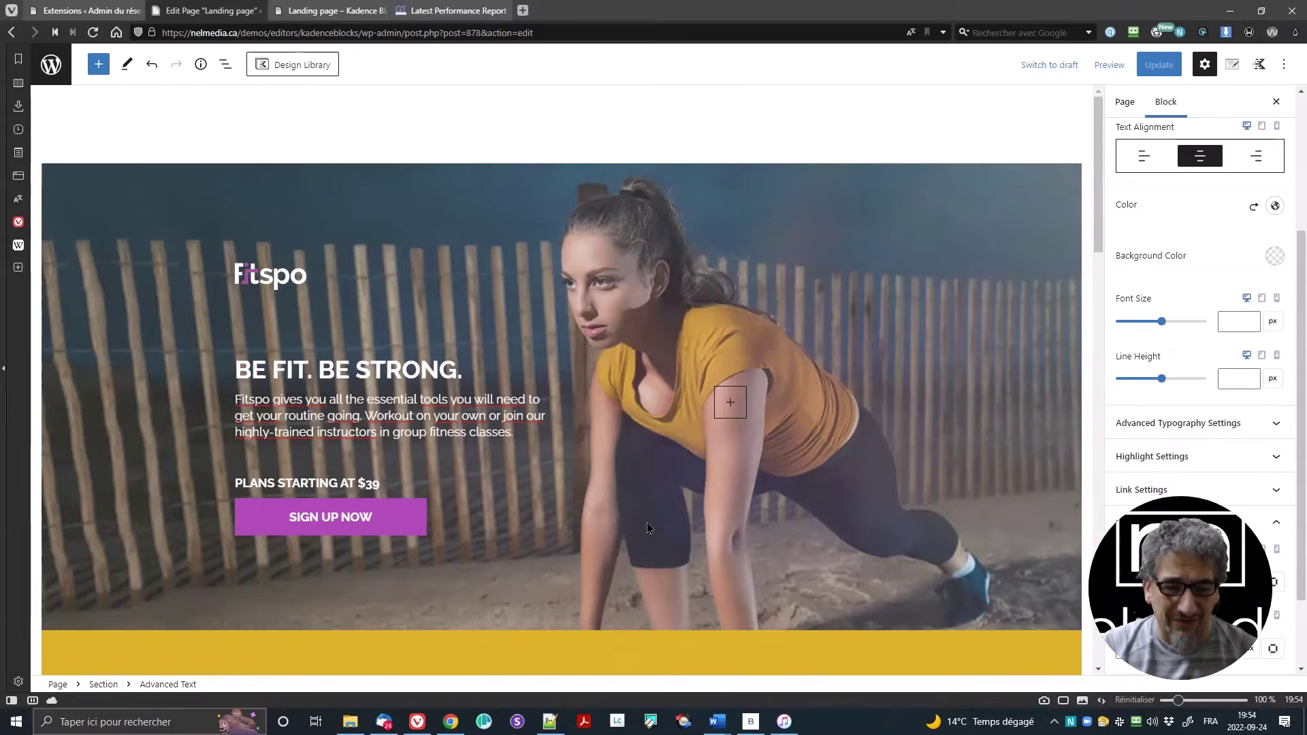
{"action": "left_click", "coordinate": [98, 64]}
{"action": "mouse_move", "coordinate": [77, 376]}
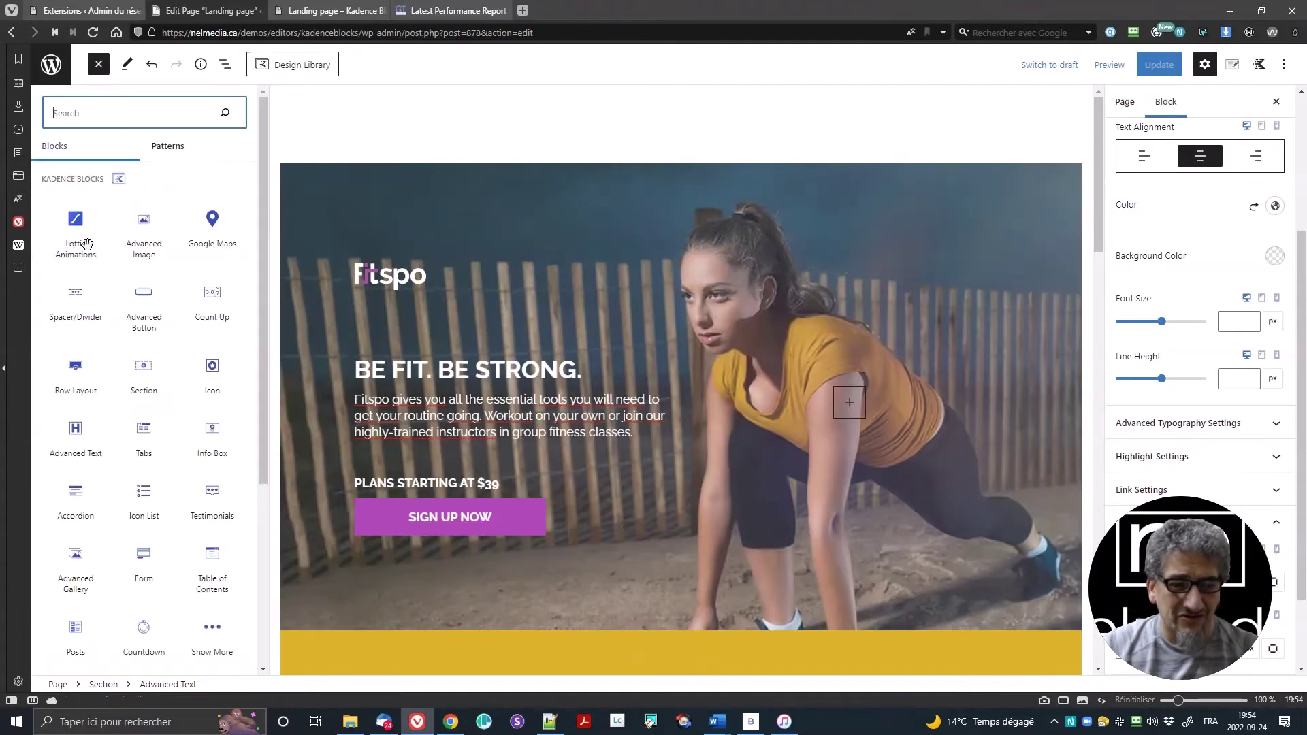
{"action": "scroll", "coordinate": [175, 362], "scroll_direction": "down", "scroll_amount": 3}
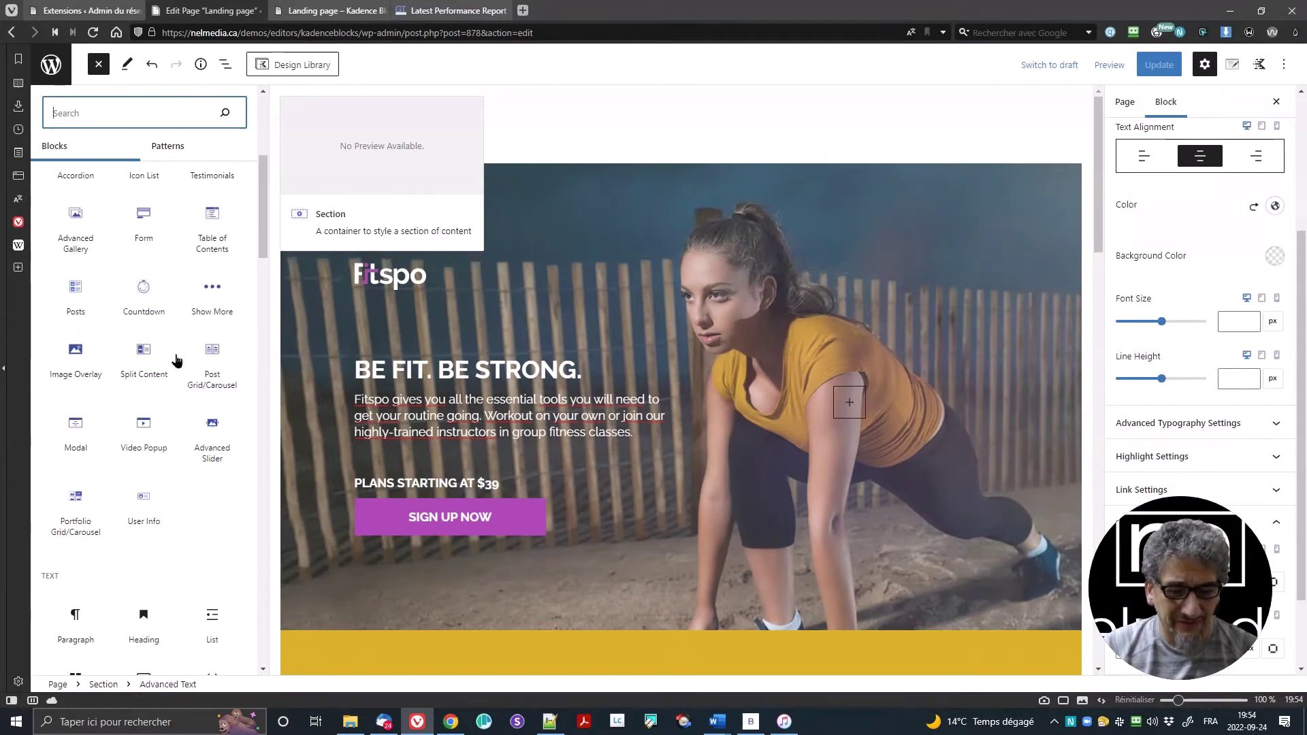
{"action": "scroll", "coordinate": [194, 378], "scroll_direction": "up", "scroll_amount": 3}
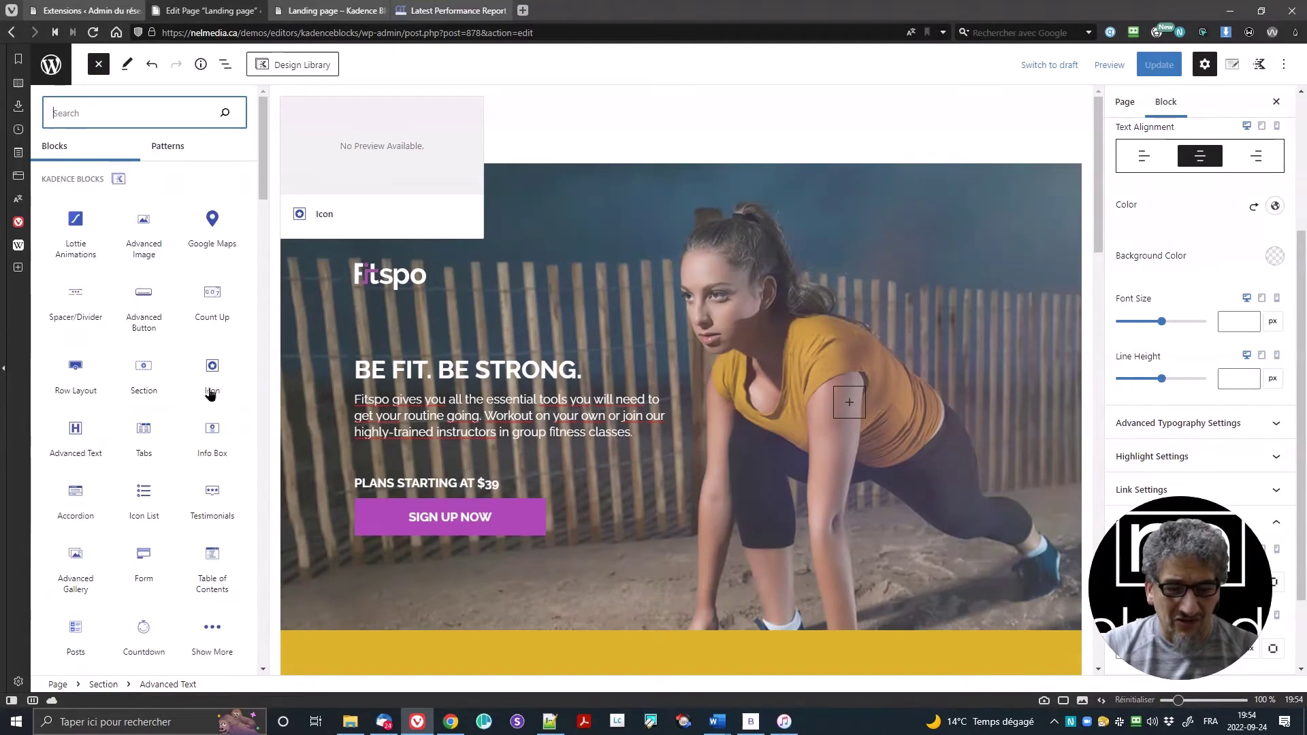
{"action": "left_click", "coordinate": [558, 131]}
{"action": "scroll", "coordinate": [538, 300], "scroll_direction": "down", "scroll_amount": 5}
{"action": "scroll", "coordinate": [539, 405], "scroll_direction": "down", "scroll_amount": 3}
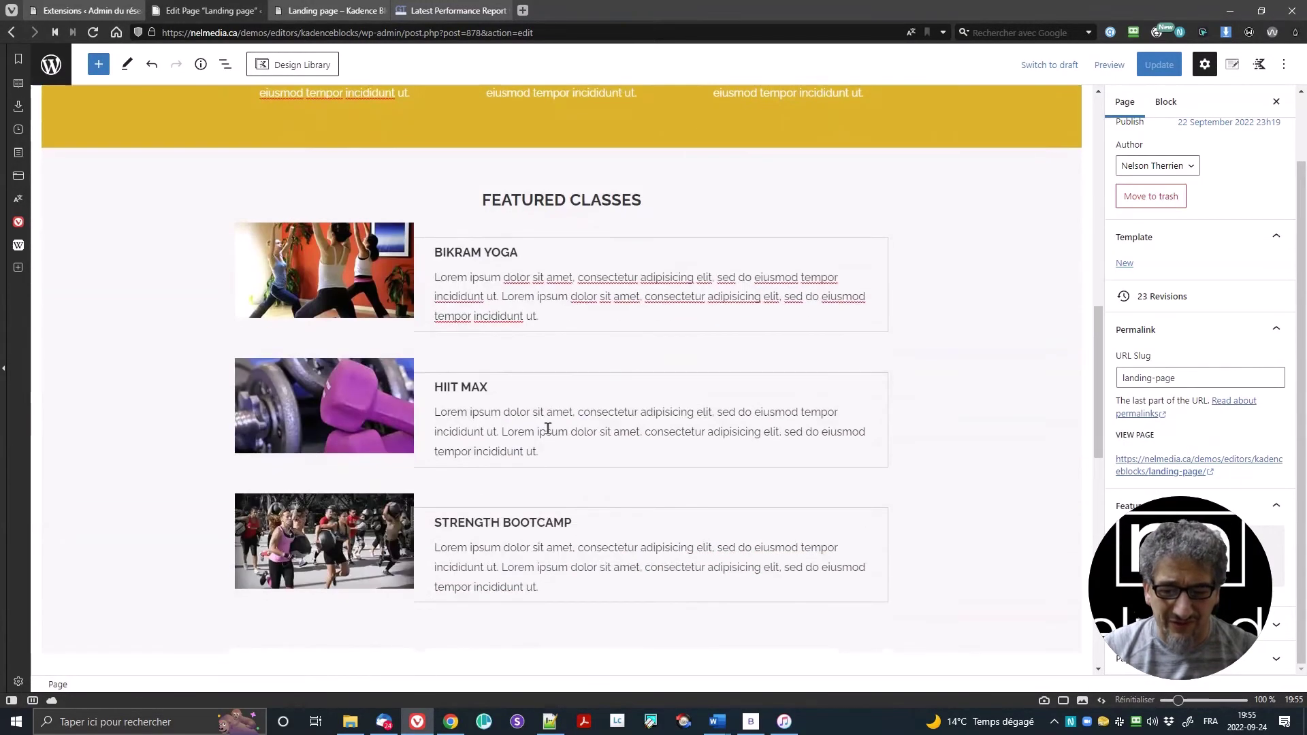
{"action": "left_click", "coordinate": [558, 299]}
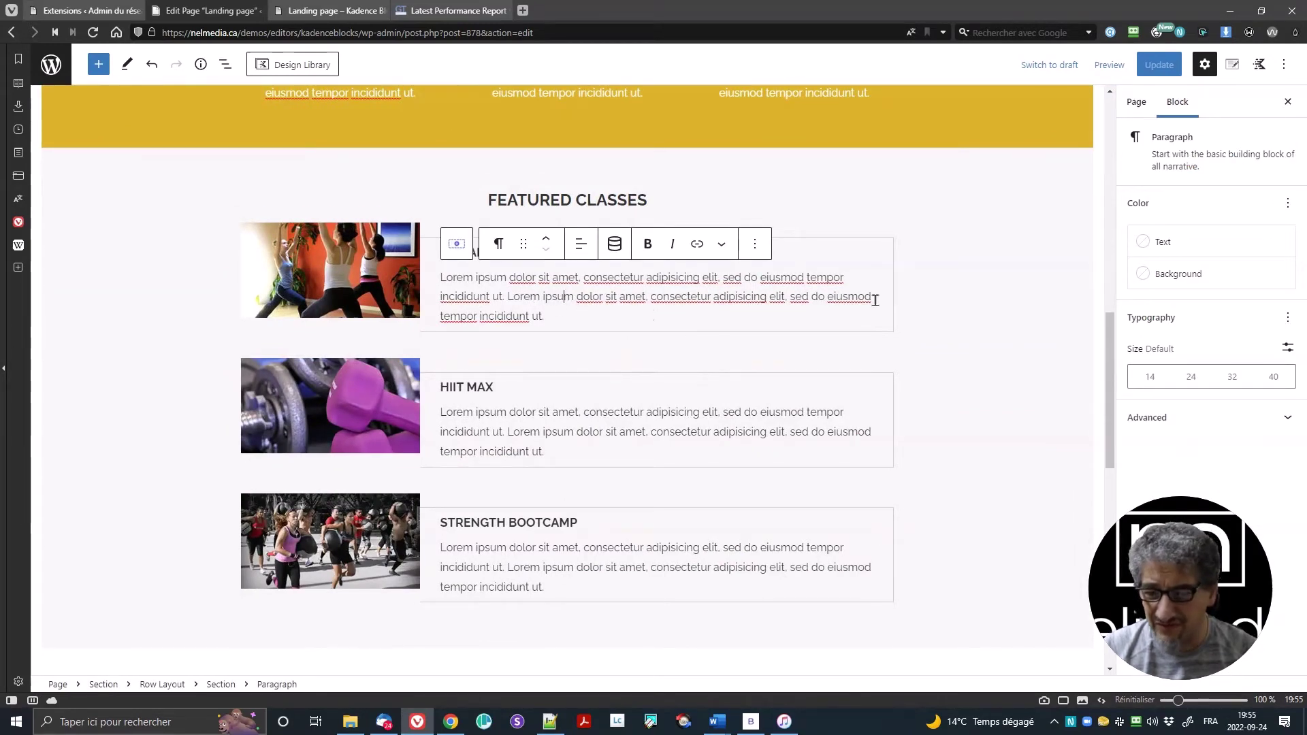
{"action": "scroll", "coordinate": [482, 357], "scroll_direction": "up", "scroll_amount": 2}
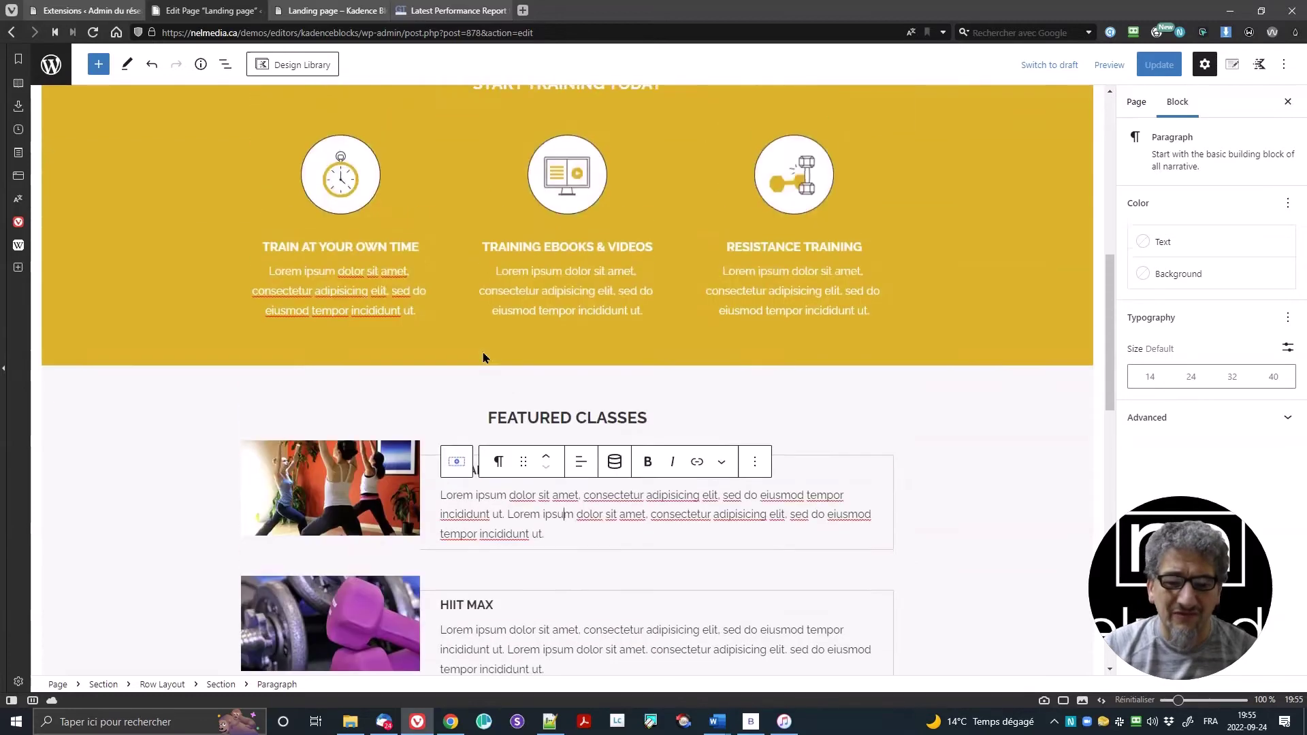
{"action": "scroll", "coordinate": [480, 356], "scroll_direction": "up", "scroll_amount": 2}
{"action": "scroll", "coordinate": [485, 358], "scroll_direction": "up", "scroll_amount": 5}
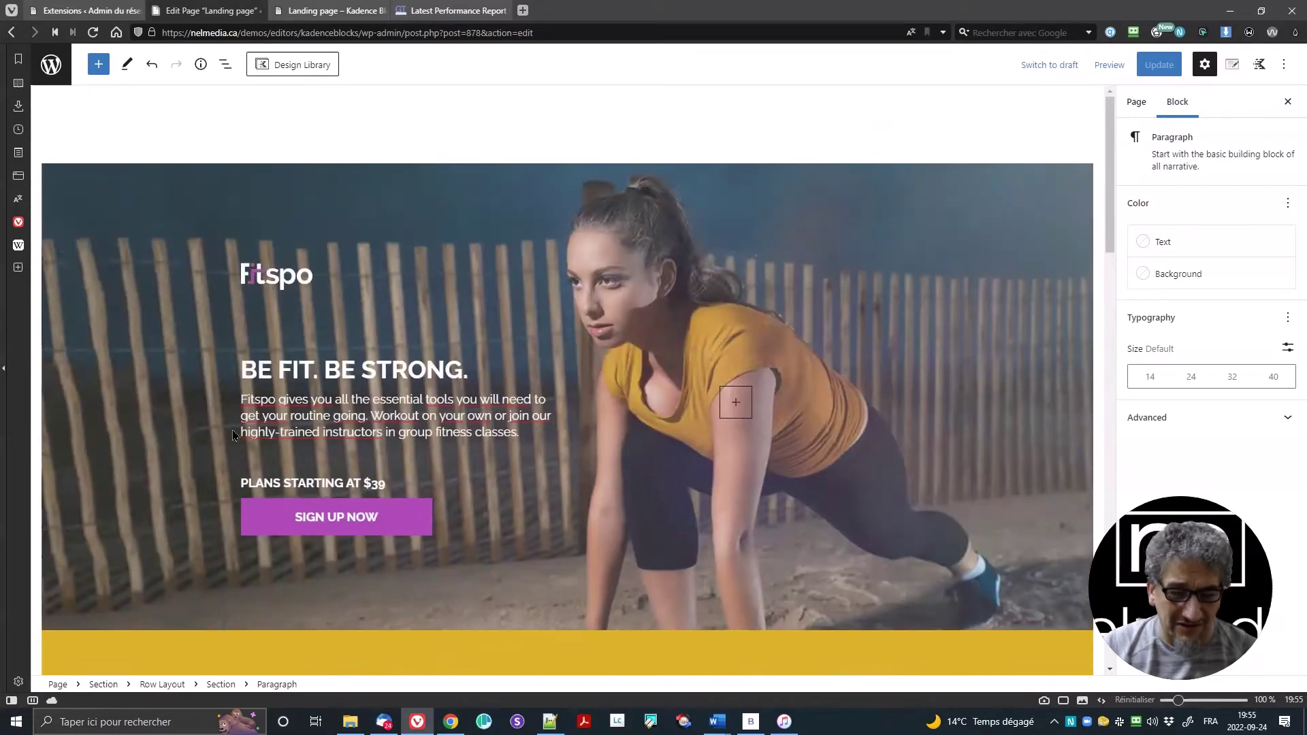
{"action": "left_click", "coordinate": [330, 429]}
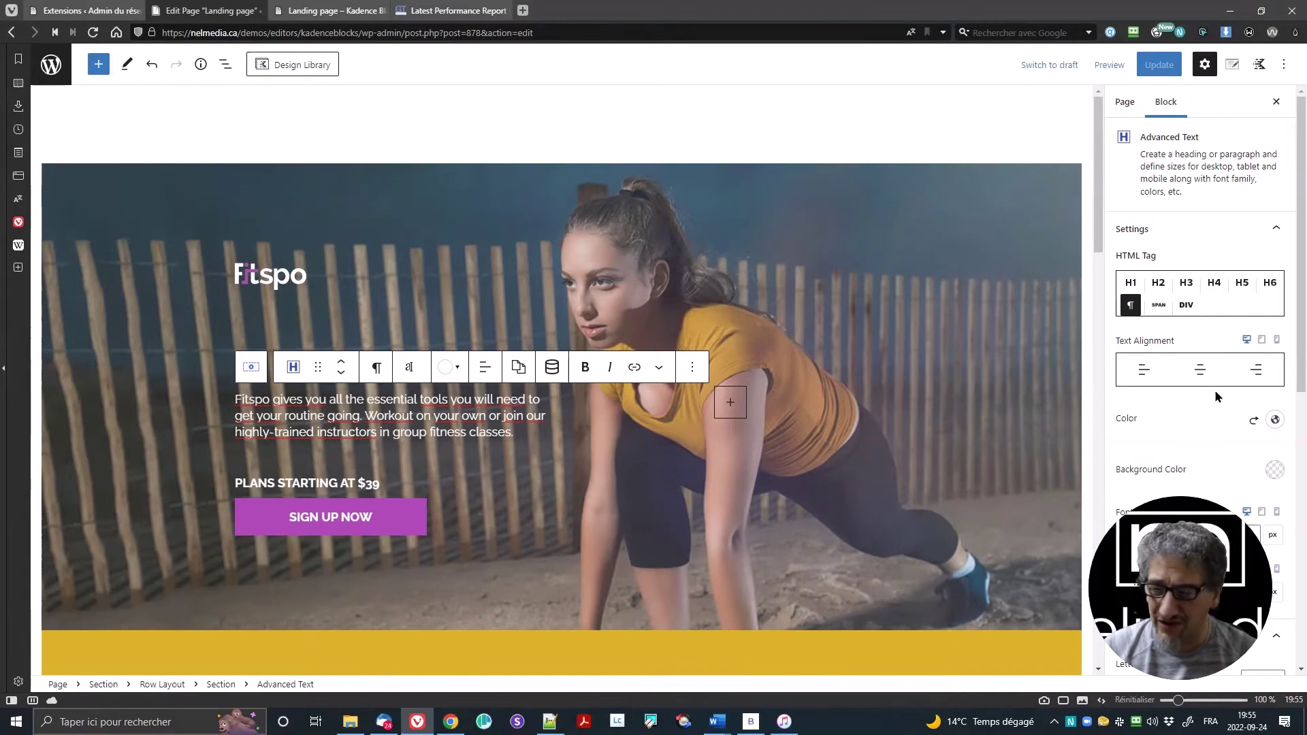
{"action": "left_click_drag", "start_coordinate": [1121, 591], "coordinate": [883, 562]}
{"action": "scroll", "coordinate": [1169, 525], "scroll_direction": "down", "scroll_amount": 1}
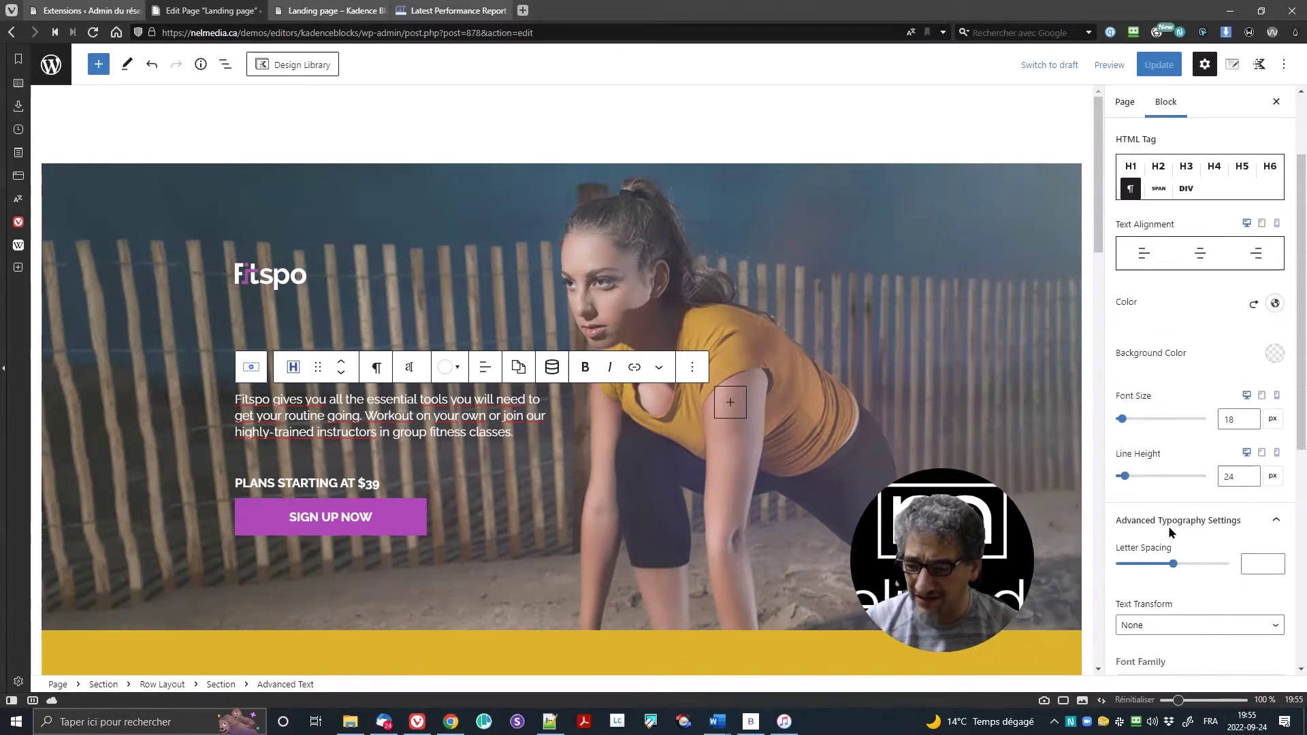
{"action": "scroll", "coordinate": [1168, 525], "scroll_direction": "down", "scroll_amount": 2}
{"action": "scroll", "coordinate": [1171, 454], "scroll_direction": "down", "scroll_amount": 1}
{"action": "scroll", "coordinate": [1171, 455], "scroll_direction": "down", "scroll_amount": 1}
{"action": "scroll", "coordinate": [1171, 520], "scroll_direction": "down", "scroll_amount": 3}
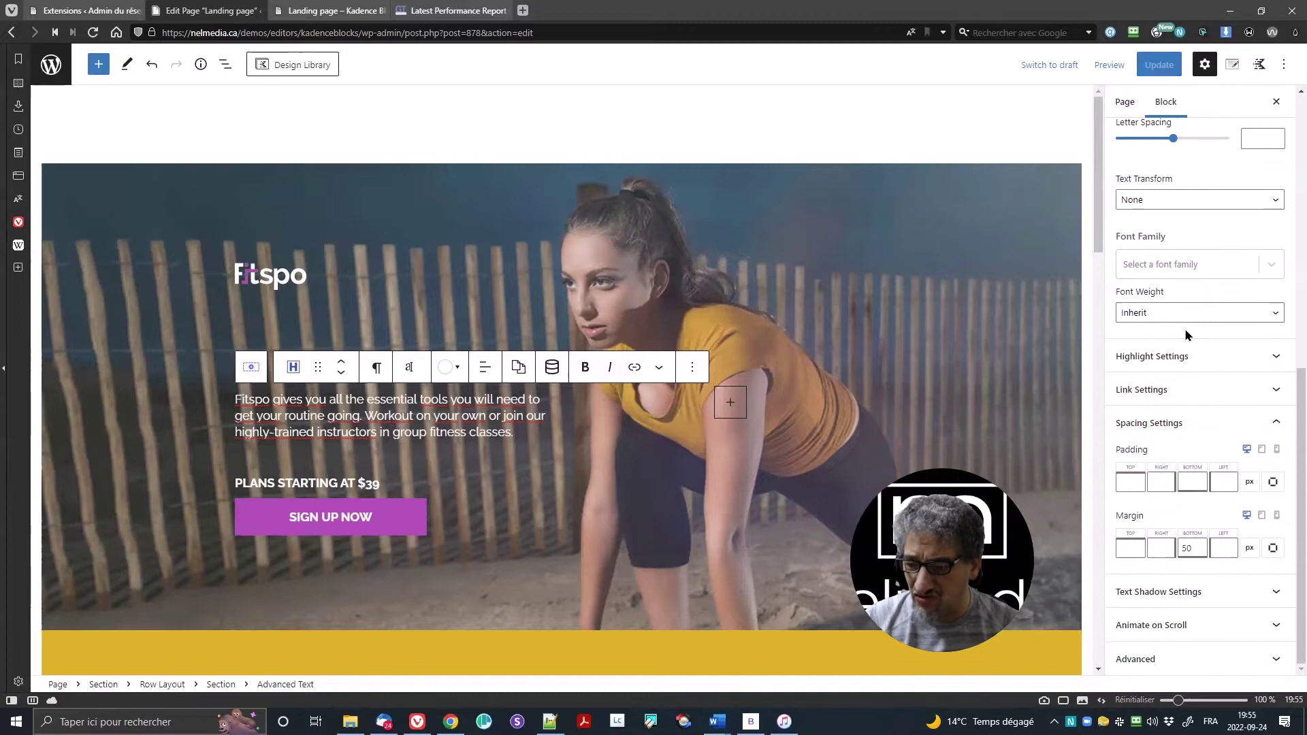
{"action": "scroll", "coordinate": [1188, 536], "scroll_direction": "up", "scroll_amount": 1}
{"action": "scroll", "coordinate": [1188, 535], "scroll_direction": "up", "scroll_amount": 5}
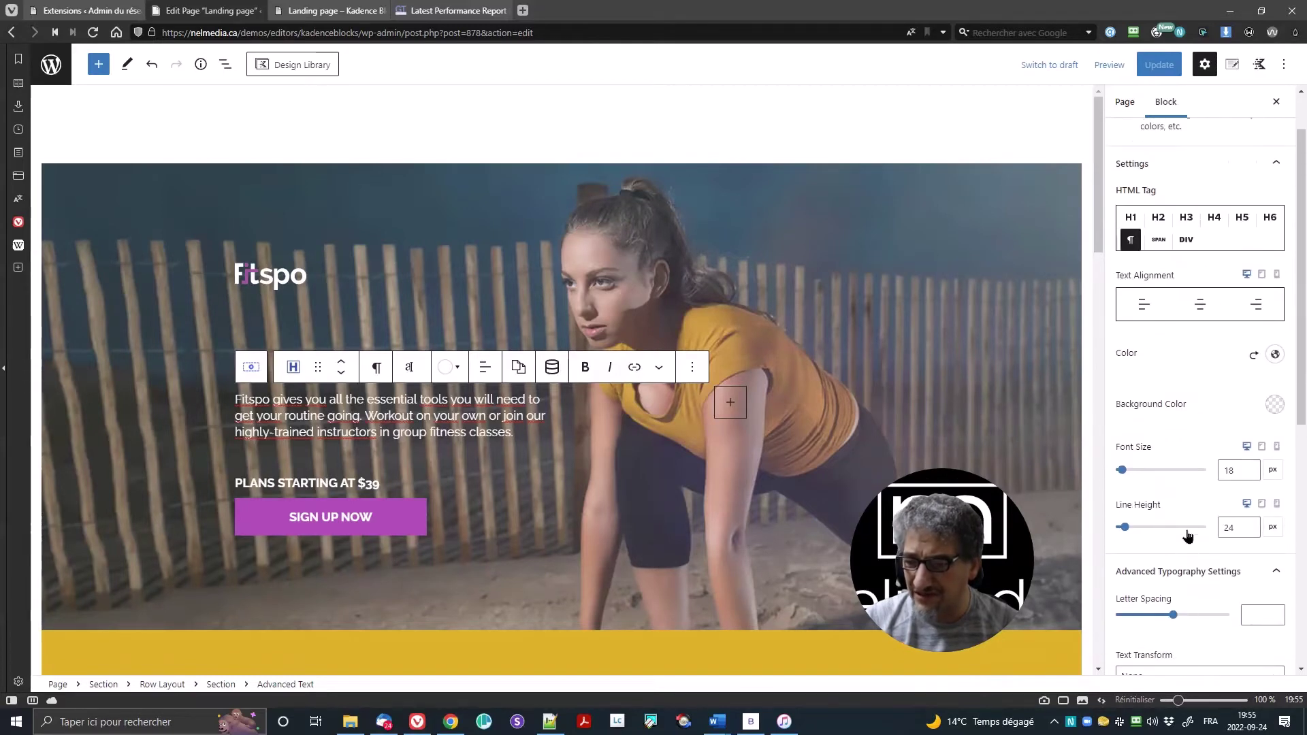
{"action": "scroll", "coordinate": [1187, 535], "scroll_direction": "up", "scroll_amount": 1}
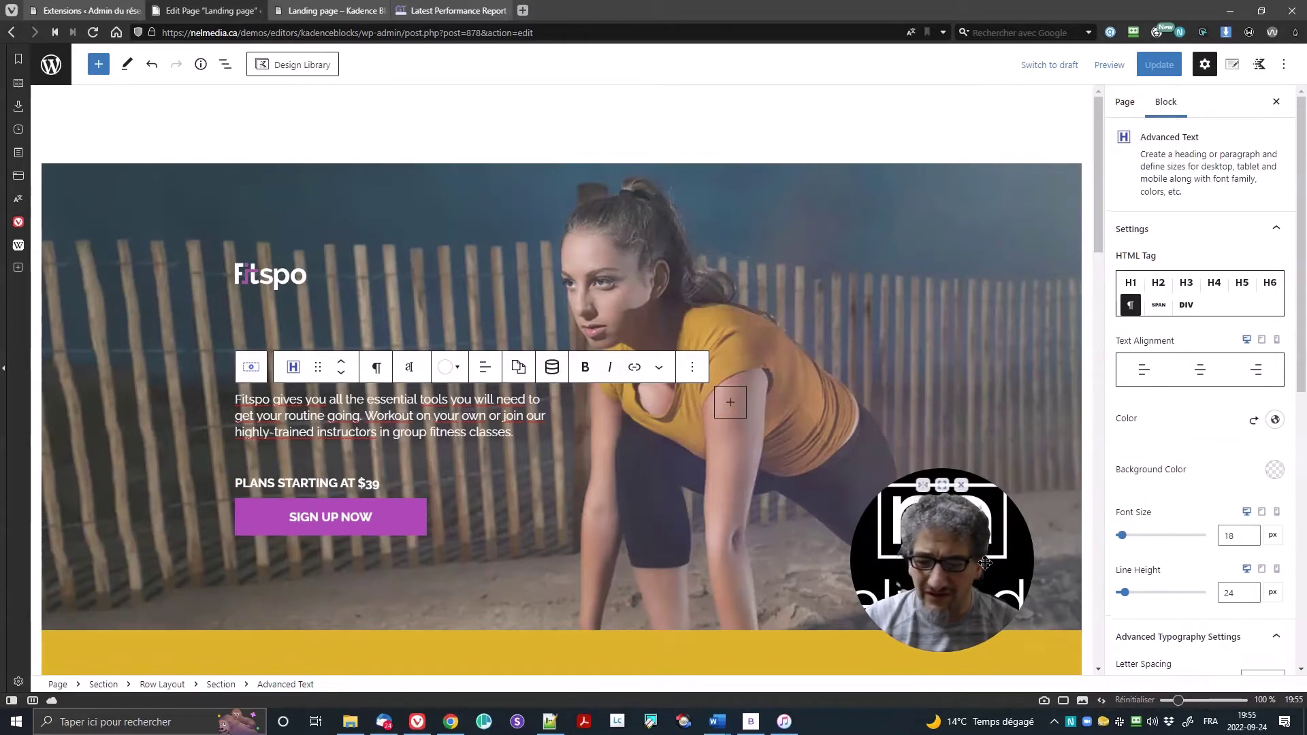
{"action": "mouse_move", "coordinate": [982, 560]}
{"action": "left_mouse_down"}
{"action": "mouse_move", "coordinate": [1211, 561]}
{"action": "mouse_move", "coordinate": [1243, 574]}
{"action": "left_mouse_up"}
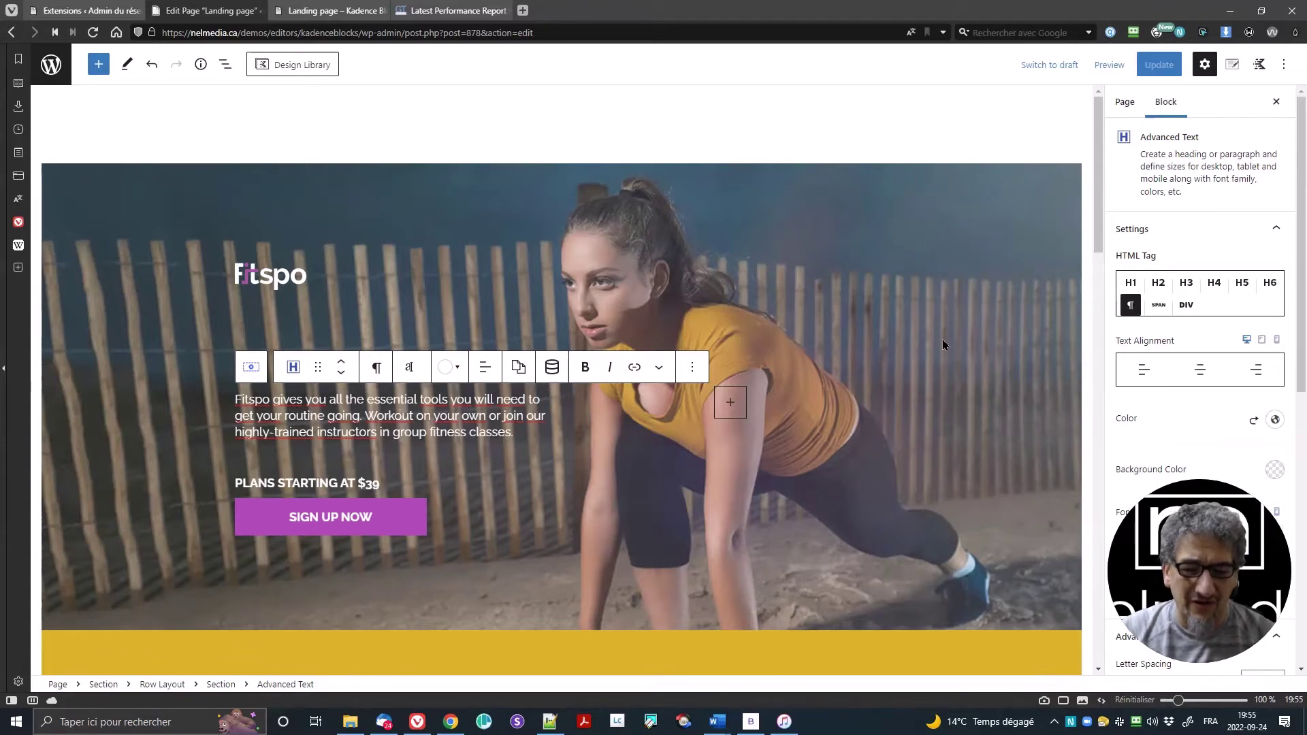
Bring up the live Fitspo landing page and scroll from the BE FIT. BE STRONG. hero to footer.
{"action": "key", "text": "ctrl+Tab"}
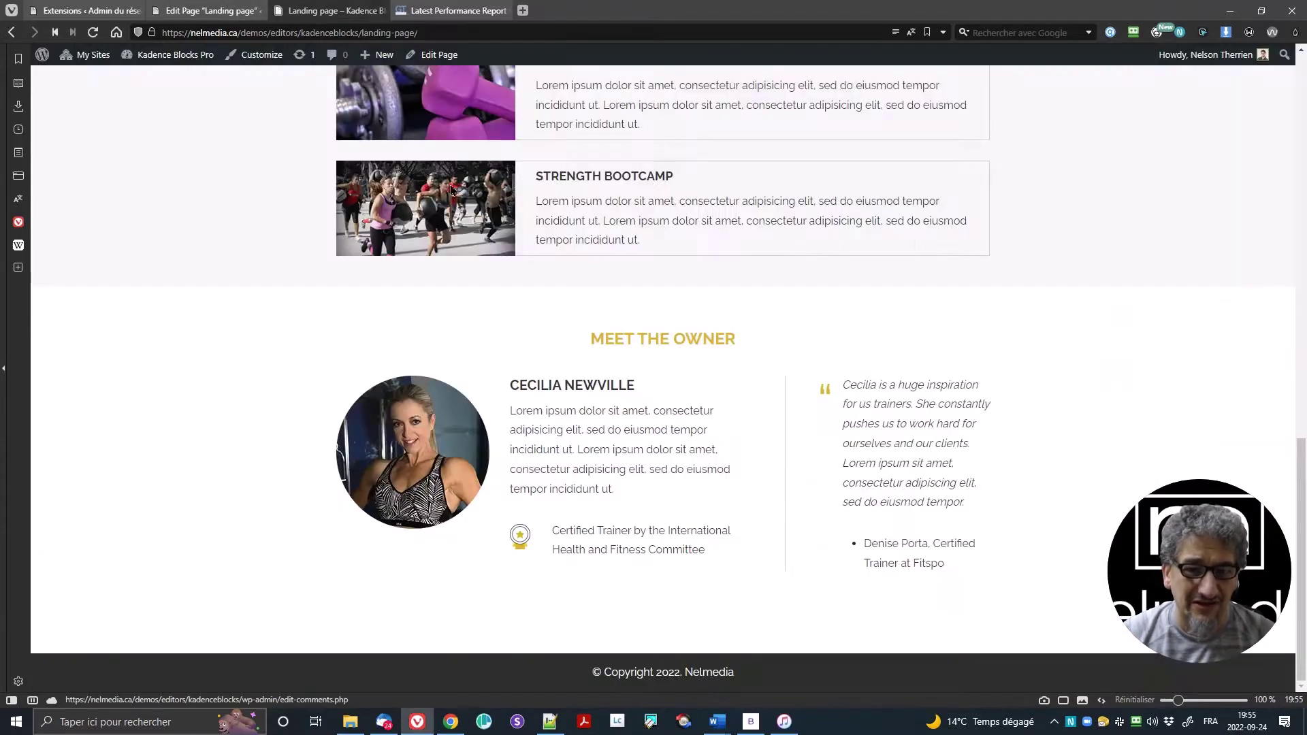
{"action": "scroll", "coordinate": [848, 273], "scroll_direction": "up", "scroll_amount": 10}
{"action": "scroll", "coordinate": [854, 271], "scroll_direction": "up", "scroll_amount": 2}
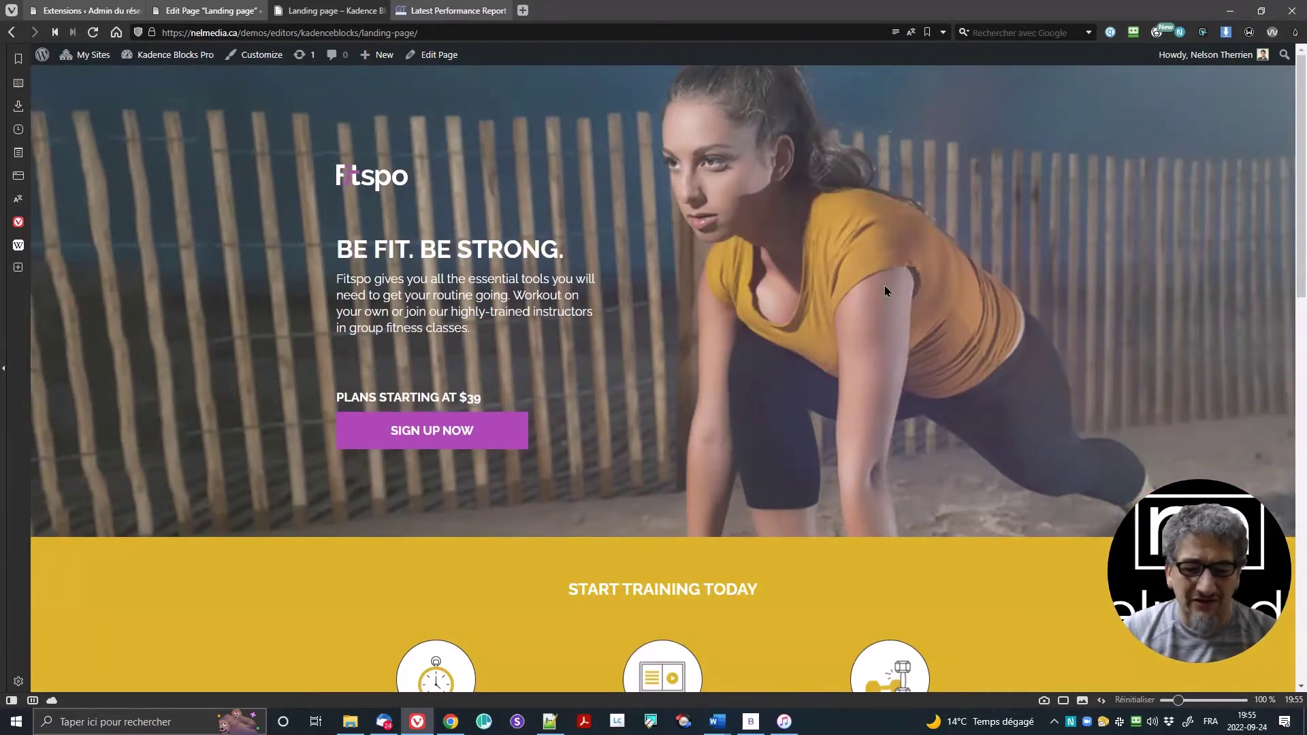
{"action": "scroll", "coordinate": [885, 292], "scroll_direction": "down", "scroll_amount": 5}
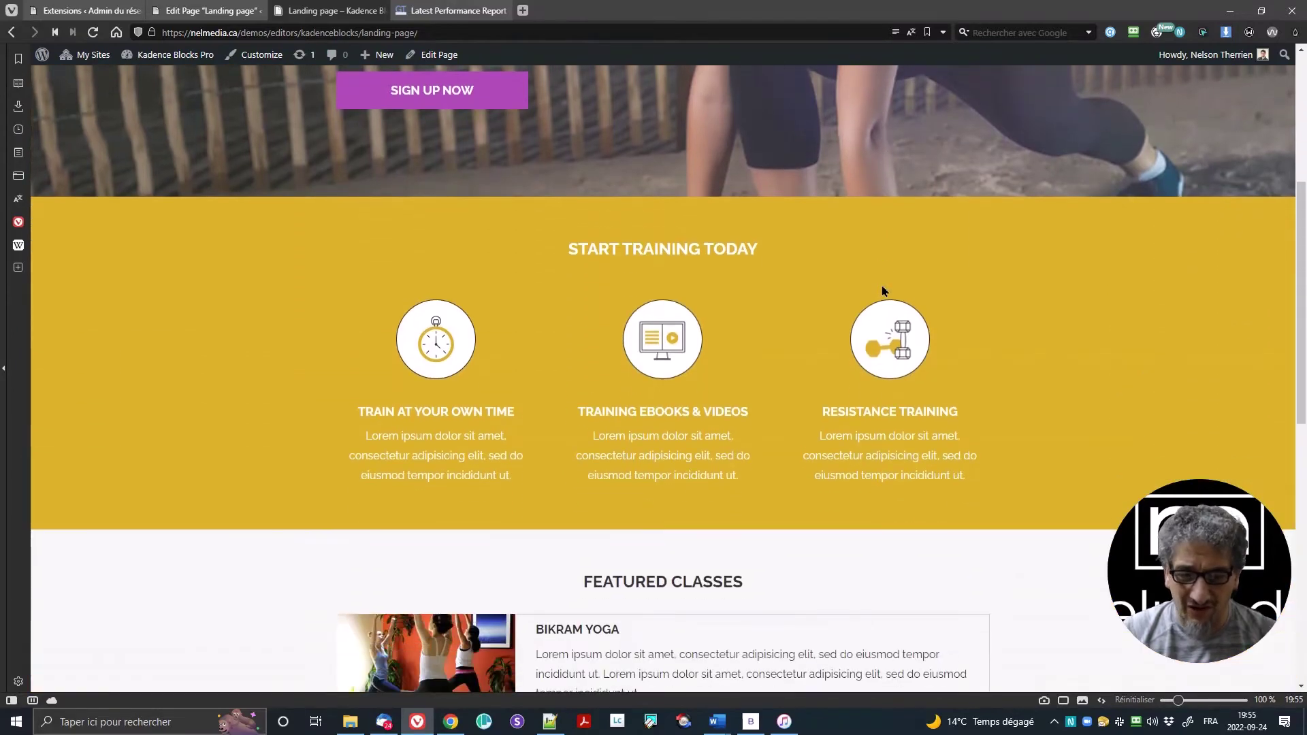
{"action": "scroll", "coordinate": [883, 291], "scroll_direction": "down", "scroll_amount": 5}
{"action": "scroll", "coordinate": [883, 292], "scroll_direction": "down", "scroll_amount": 4}
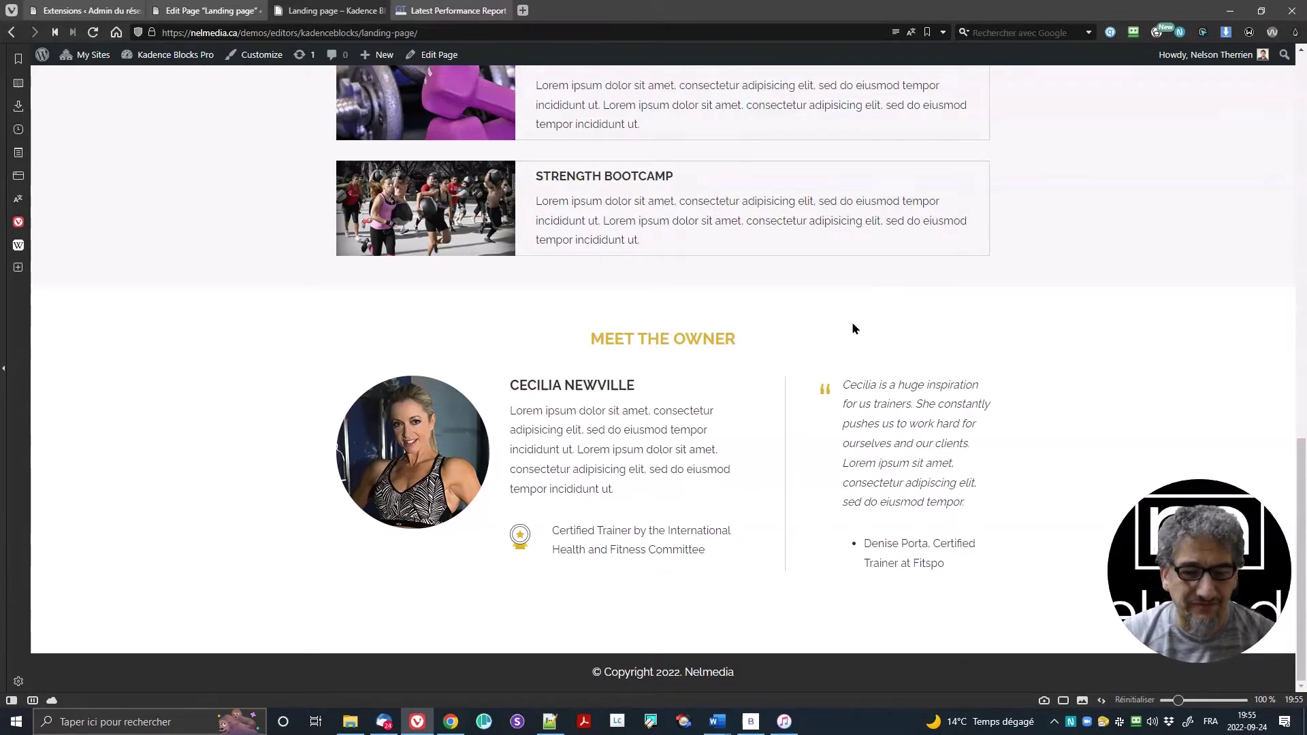
{"action": "scroll", "coordinate": [748, 377], "scroll_direction": "up", "scroll_amount": 6}
{"action": "scroll", "coordinate": [746, 377], "scroll_direction": "up", "scroll_amount": 4}
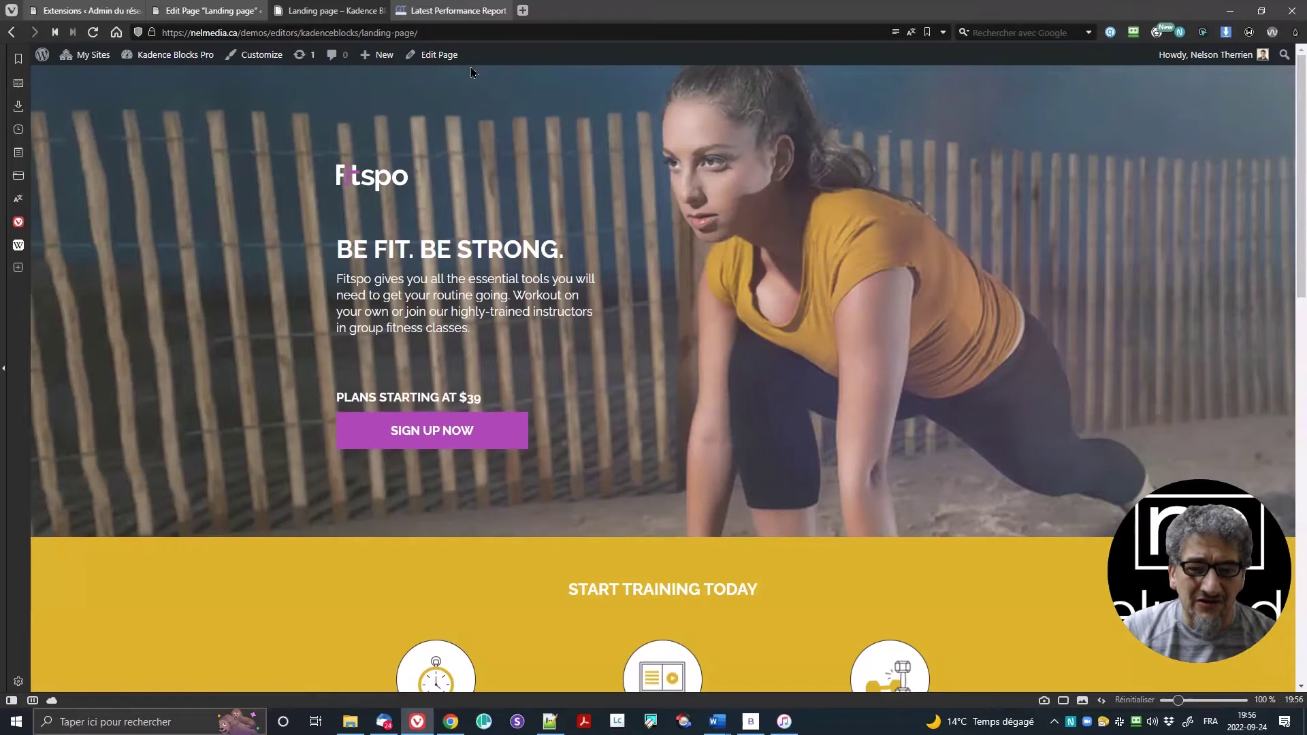
Review the GTmetrix report: grade A, 96% performance, 97% structure, 1.2 s LCP, 0 ms blocking.
{"action": "left_click", "coordinate": [453, 13]}
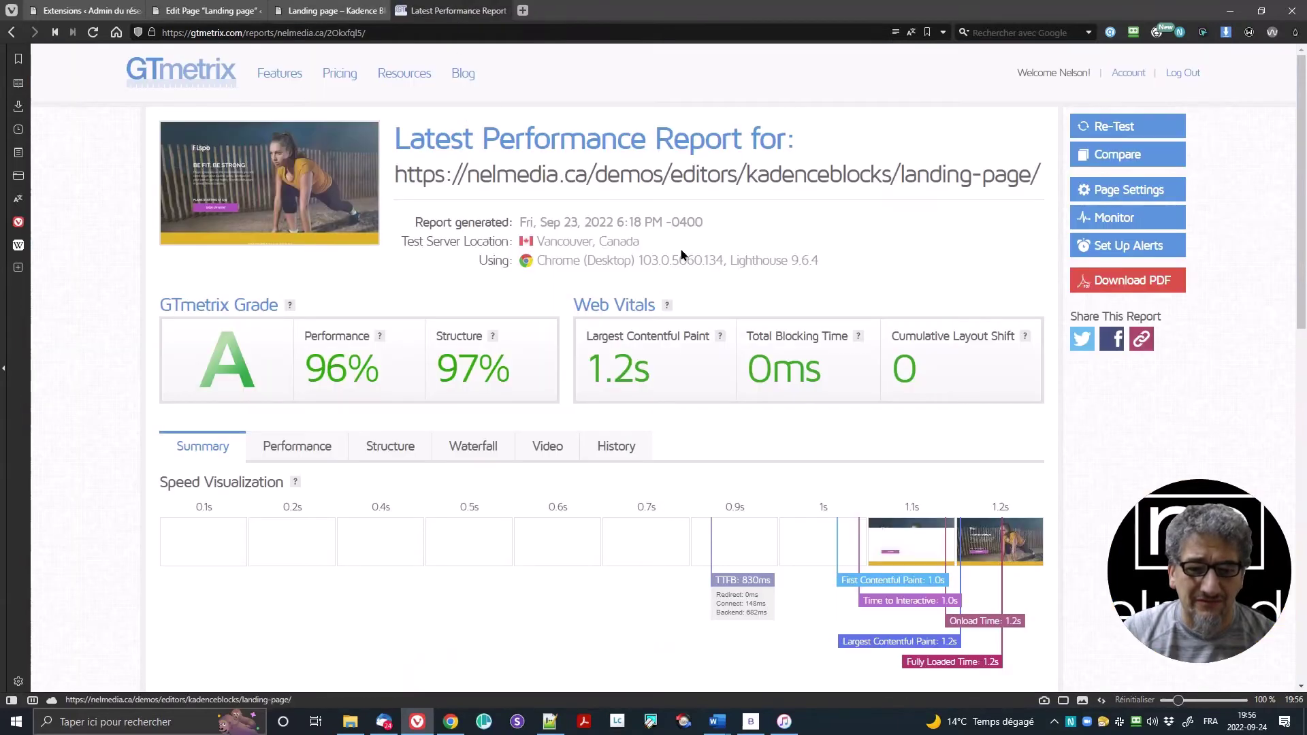